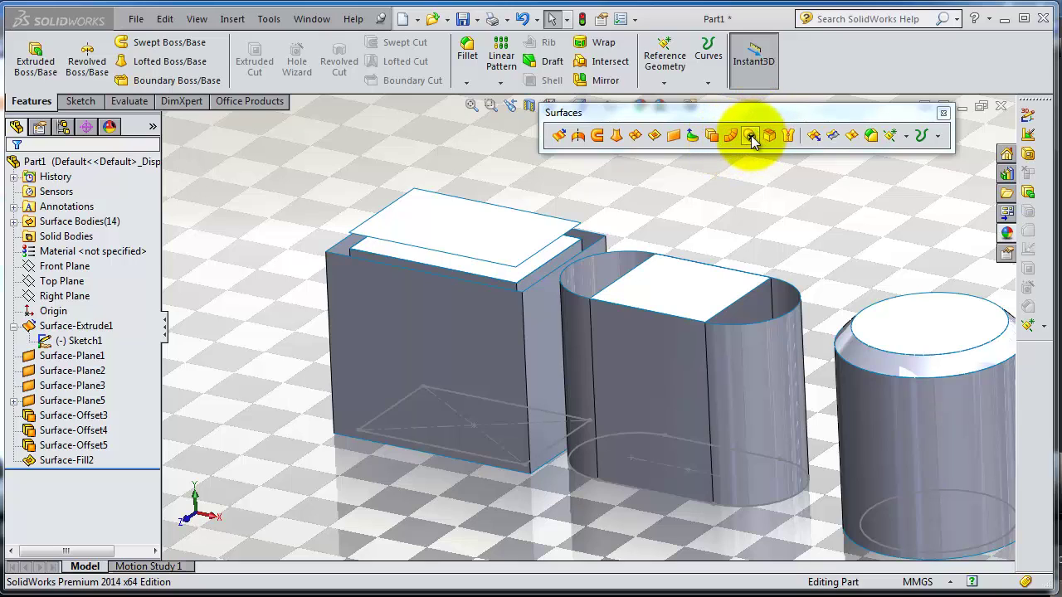
# Set Delete Face to plain Delete and select the box's front face plus its connected side faces
pyautogui.click(751, 137)
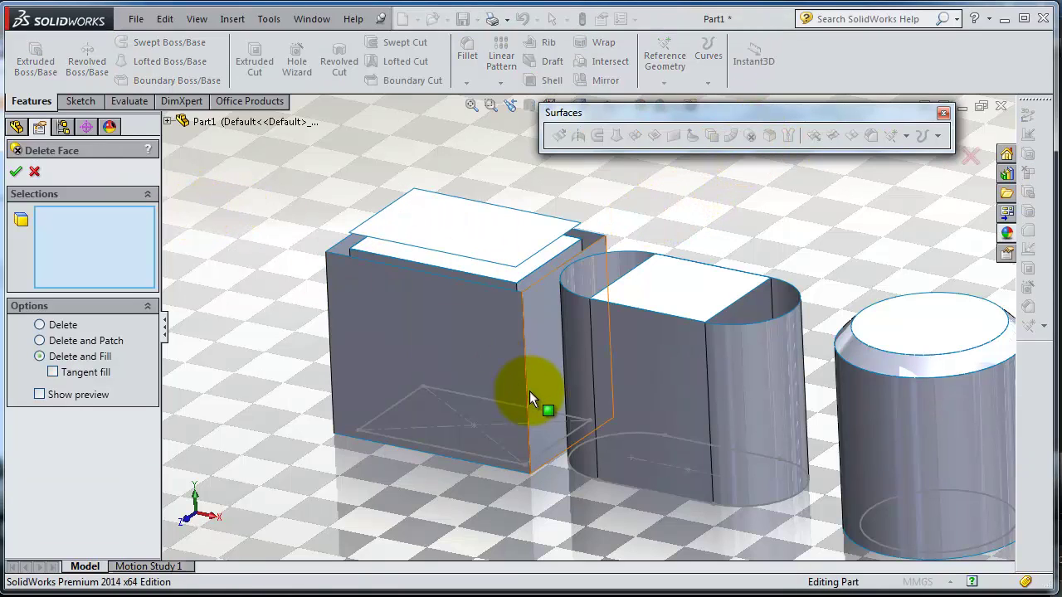
pyautogui.scroll(4, 507, 483)
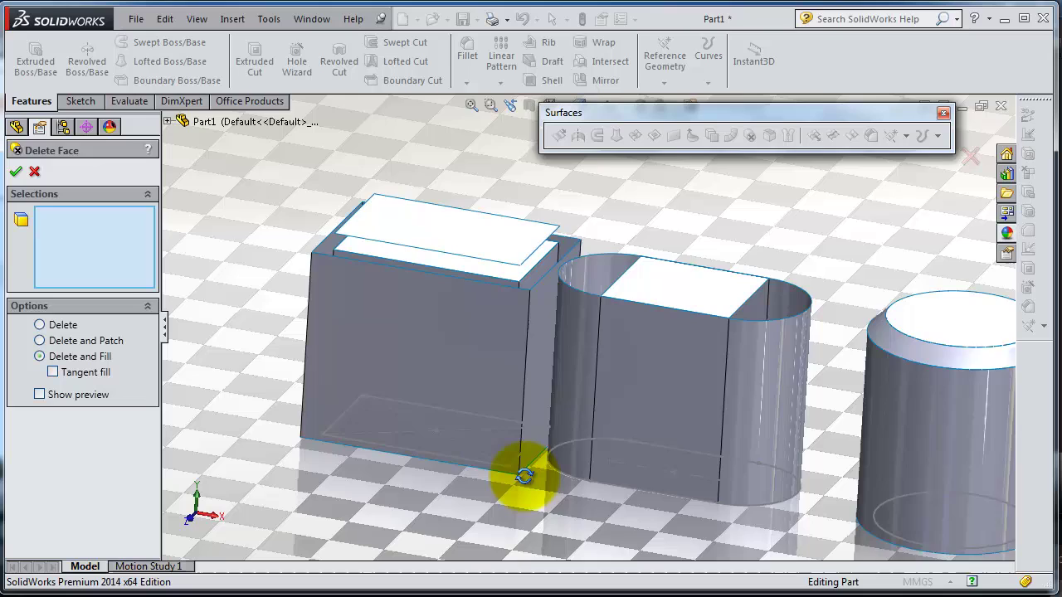
pyautogui.scroll(-6, 528, 352)
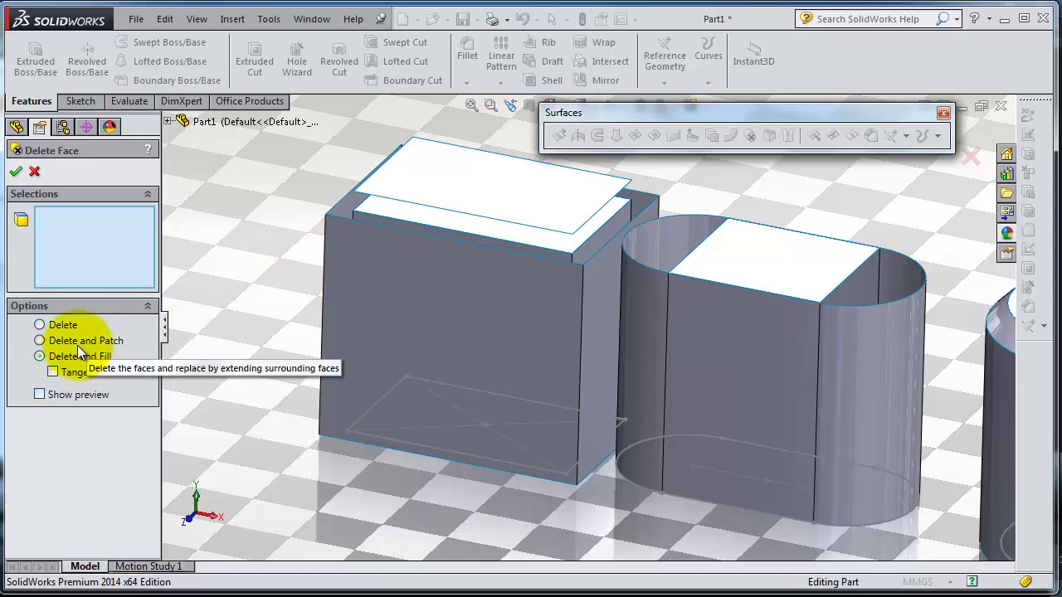
pyautogui.click(61, 326)
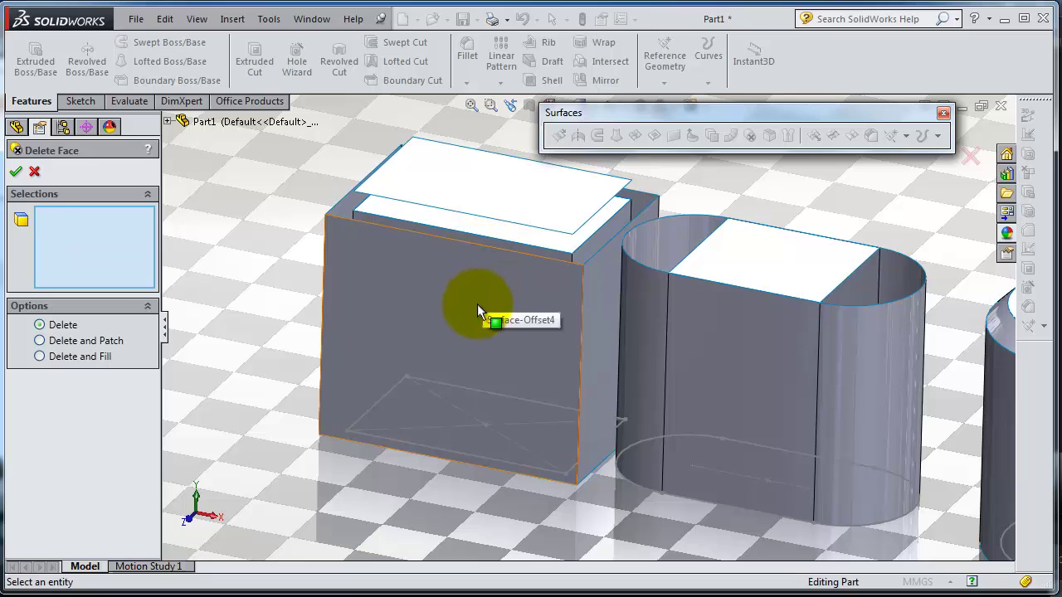
pyautogui.click(448, 310)
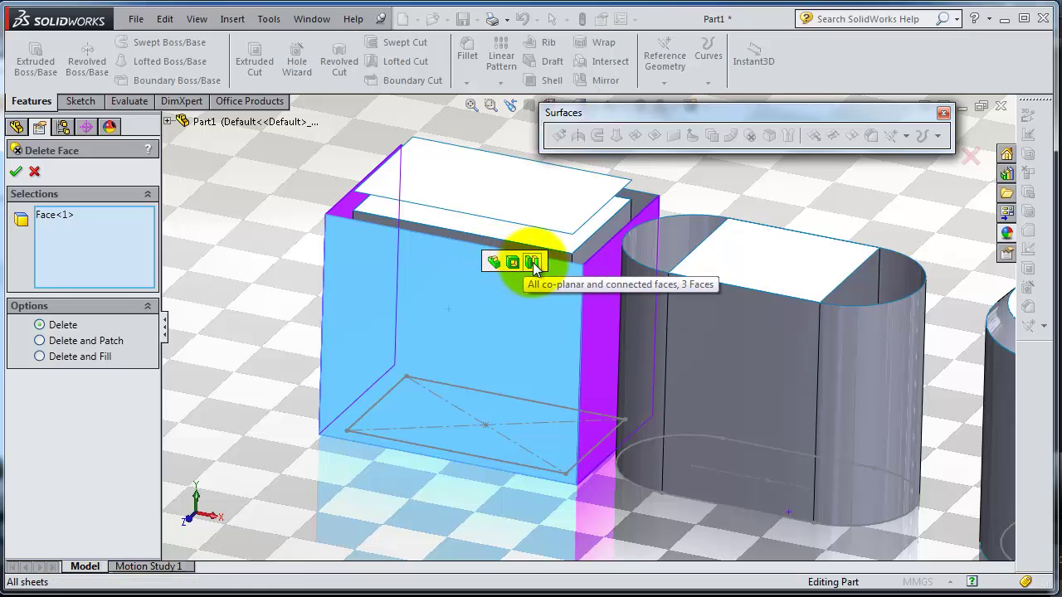
pyautogui.click(494, 264)
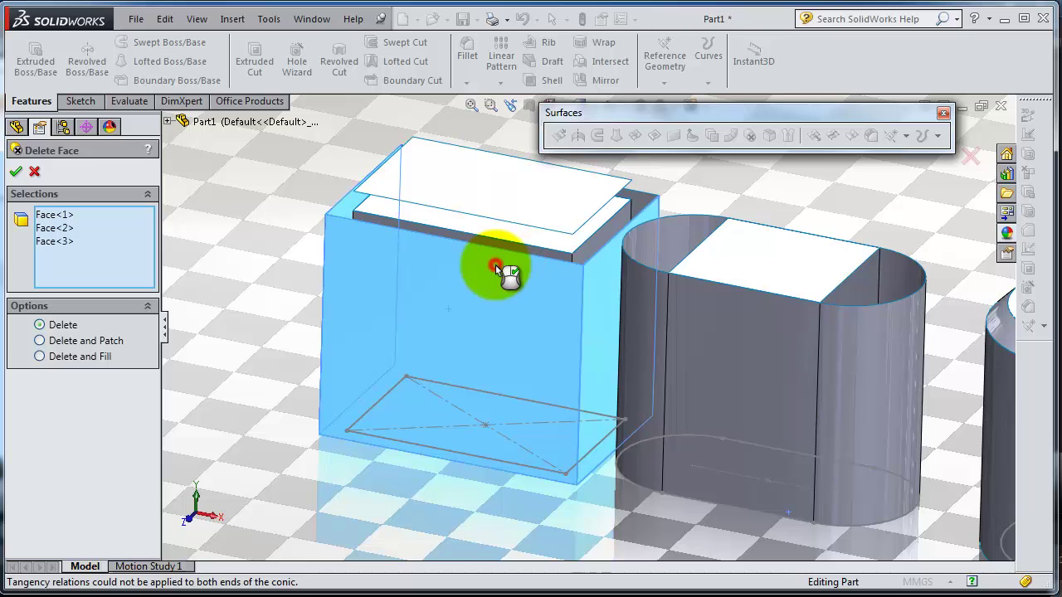
# Apply the three-face box deletion and orbit to inspect the result
pyautogui.click(16, 173)
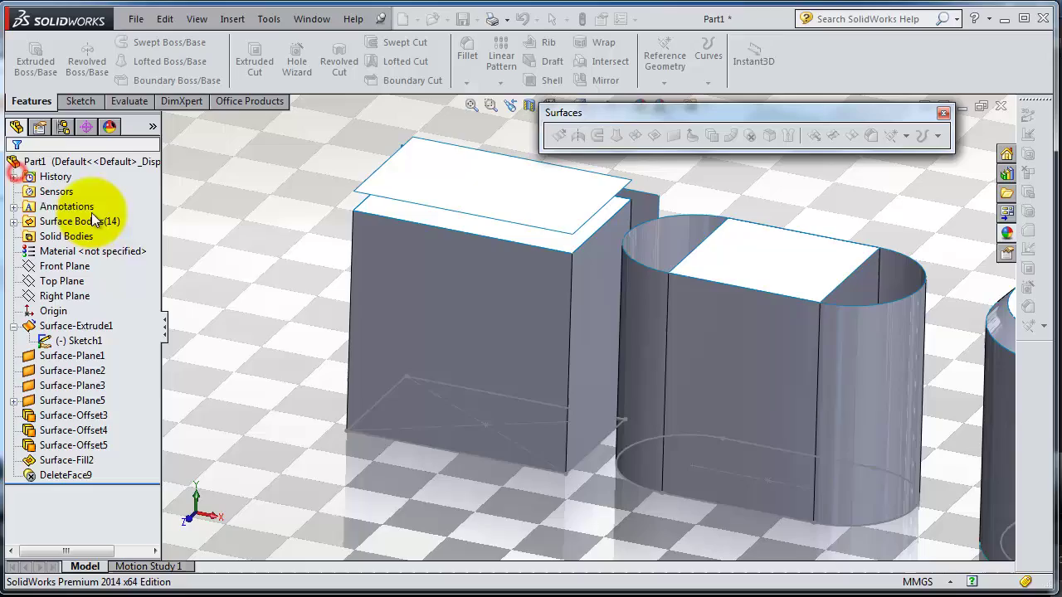
pyautogui.moveTo(387, 290); pyautogui.dragTo(429, 303, button='middle')
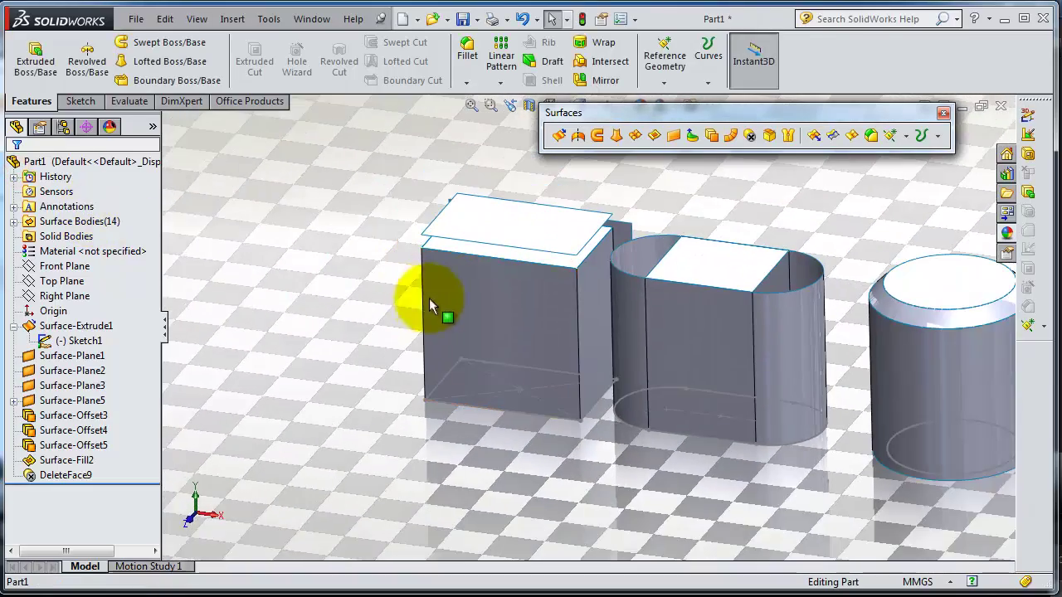
pyautogui.scroll(-3, 736, 344)
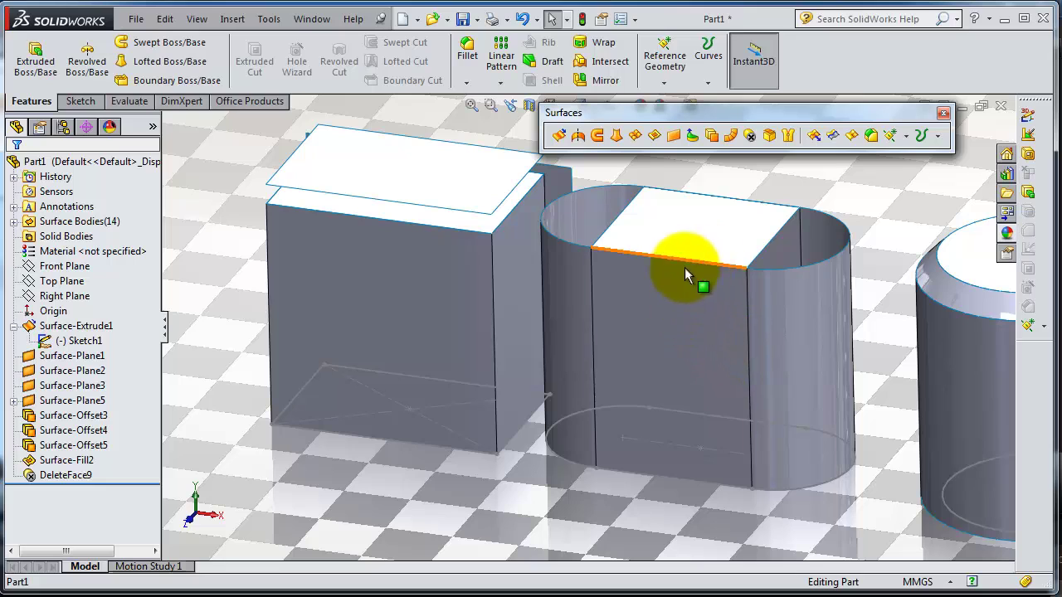
# Delete the capsule's flat front face using Delete and Fill
pyautogui.click(749, 136)
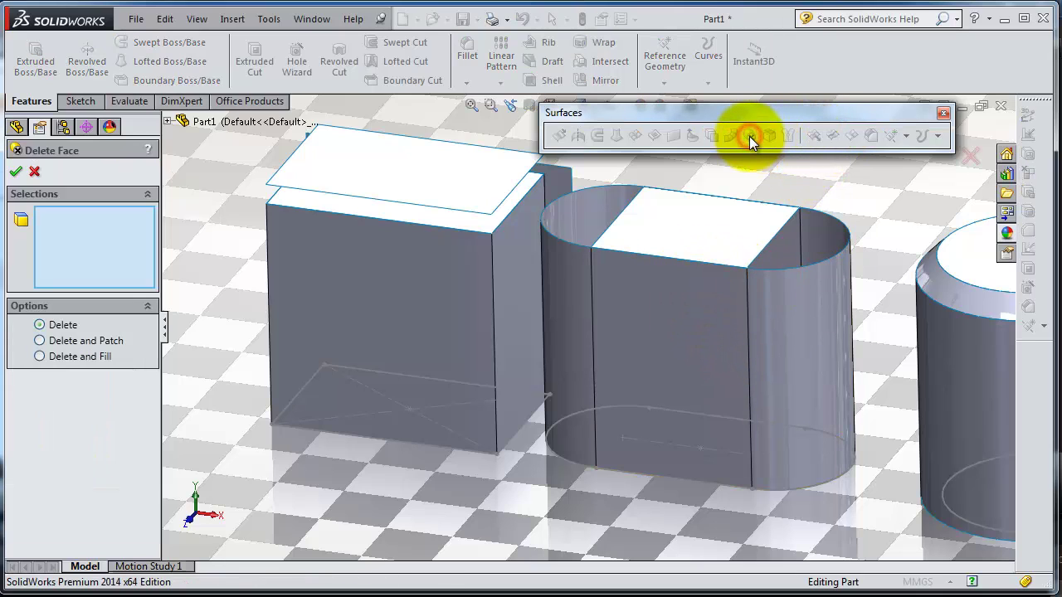
pyautogui.click(655, 359)
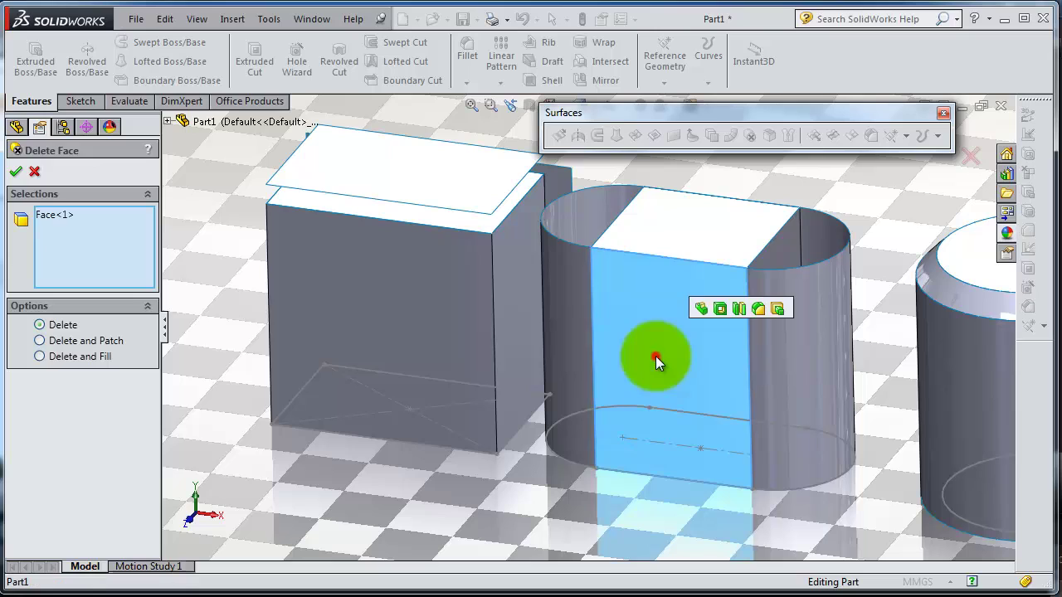
pyautogui.click(70, 358)
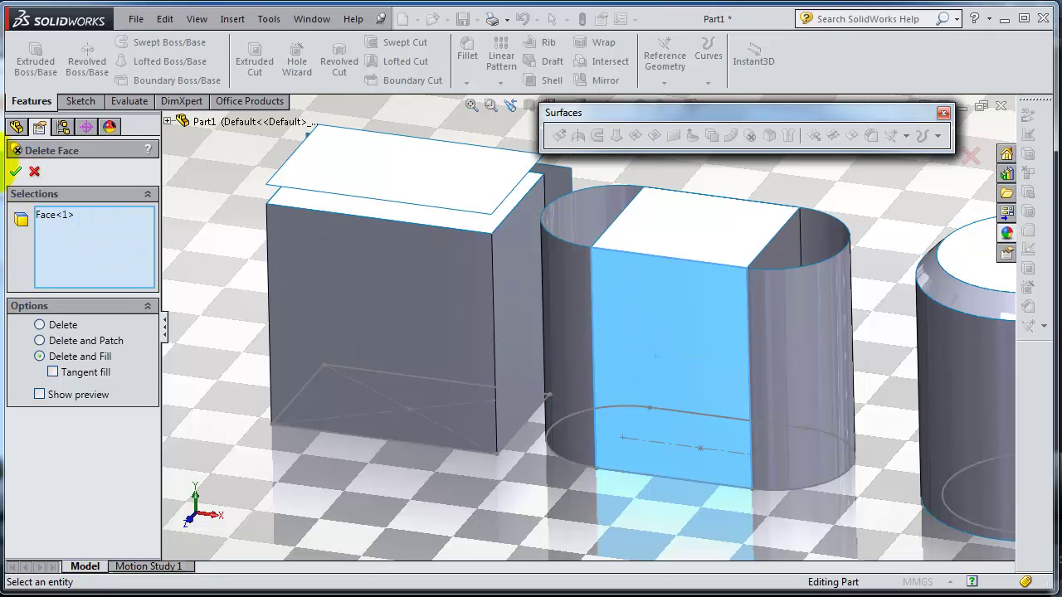
pyautogui.click(15, 171)
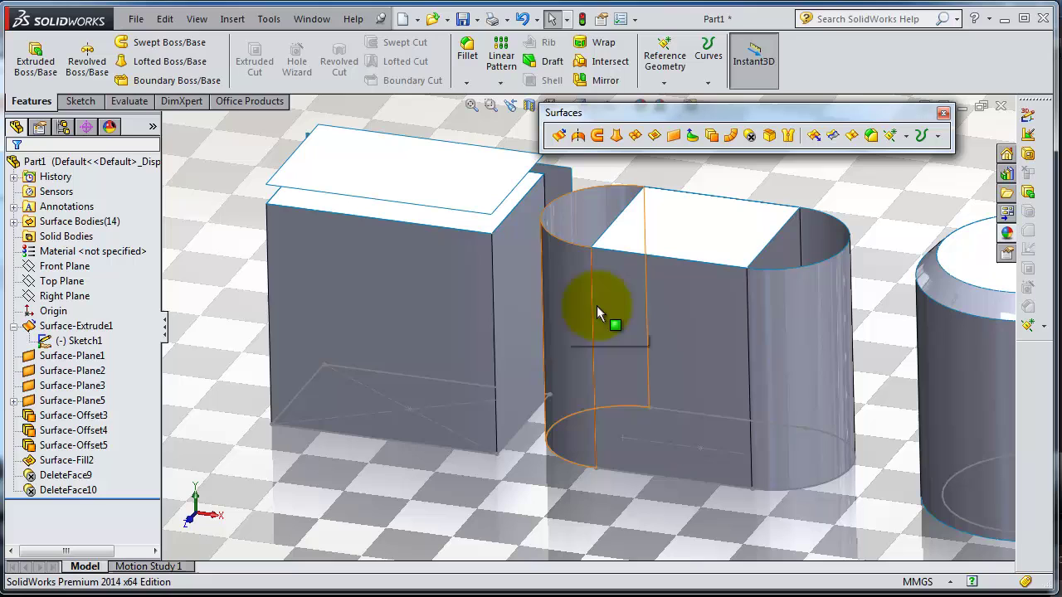
# Delete and fill the capsule's curved right-end face, then orbit to check the refilled surface
pyautogui.scroll(-3, 720, 380)
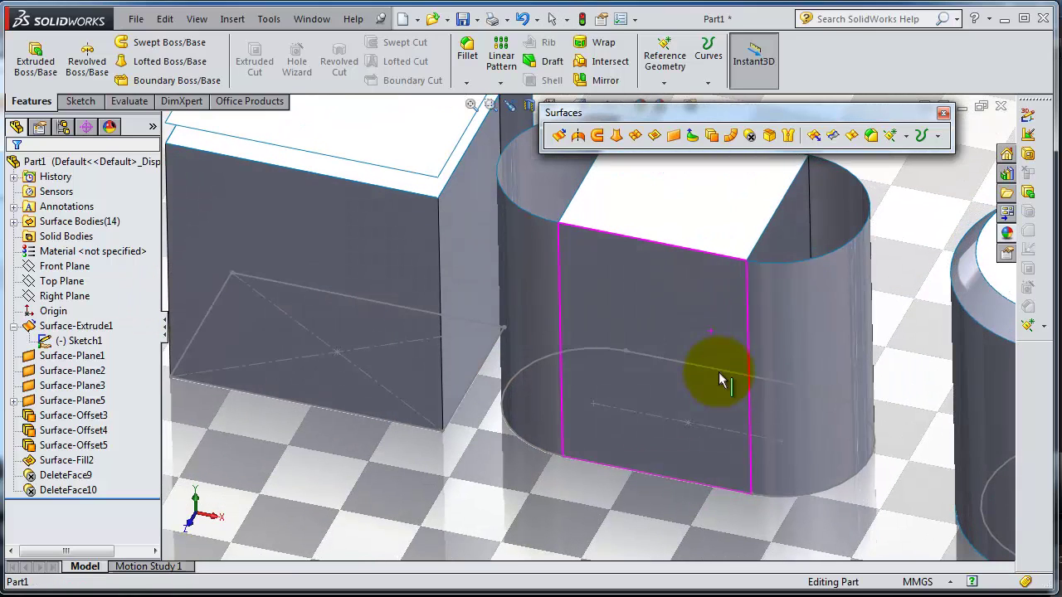
pyautogui.scroll(2, 672, 303)
pyautogui.scroll(-3, 754, 301)
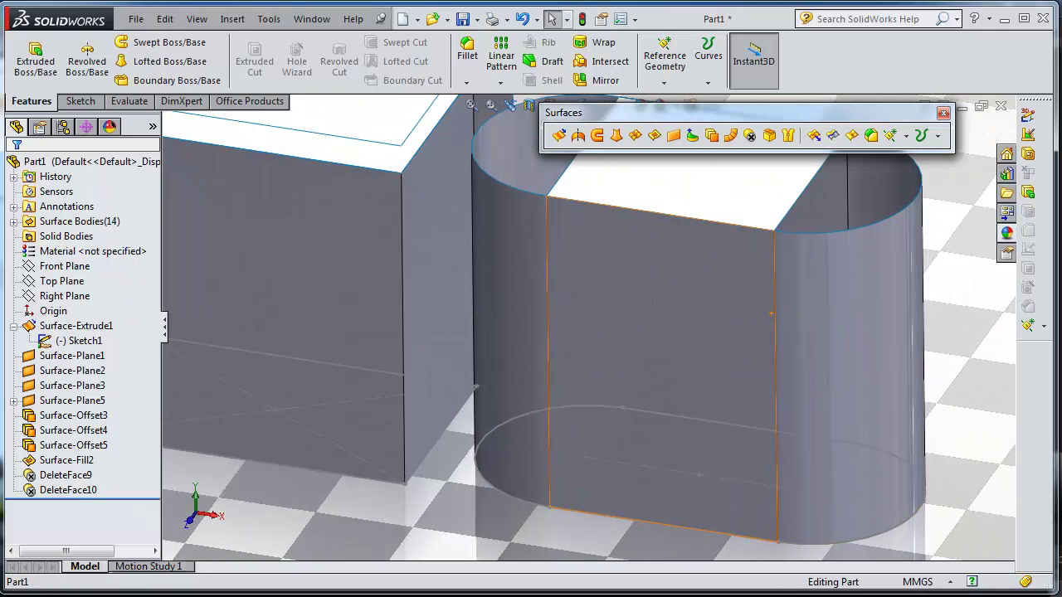
pyautogui.scroll(1, 699, 257)
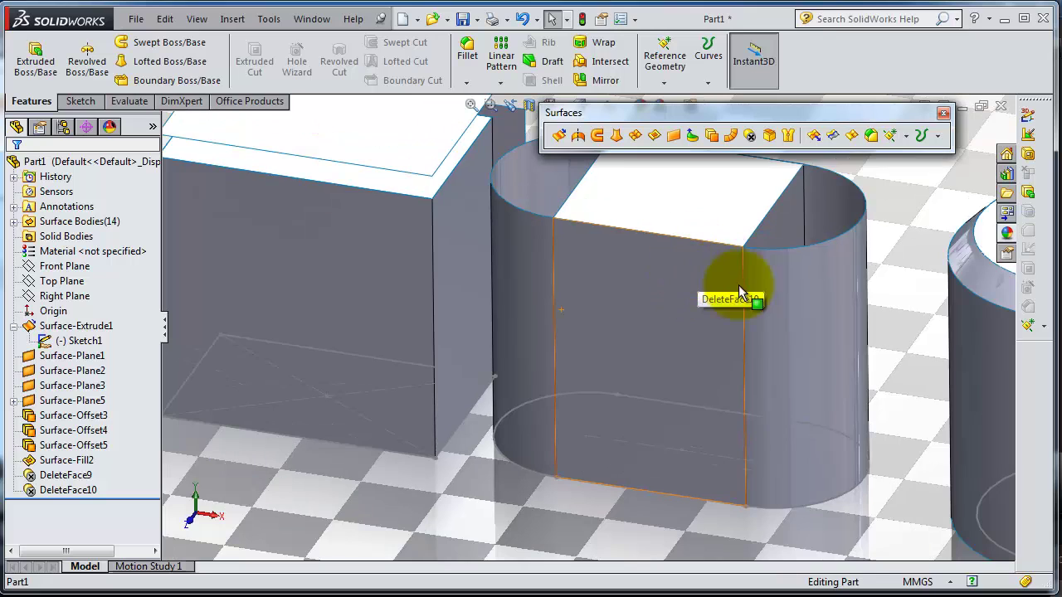
pyautogui.moveTo(716, 334); pyautogui.dragTo(778, 325, button='middle')
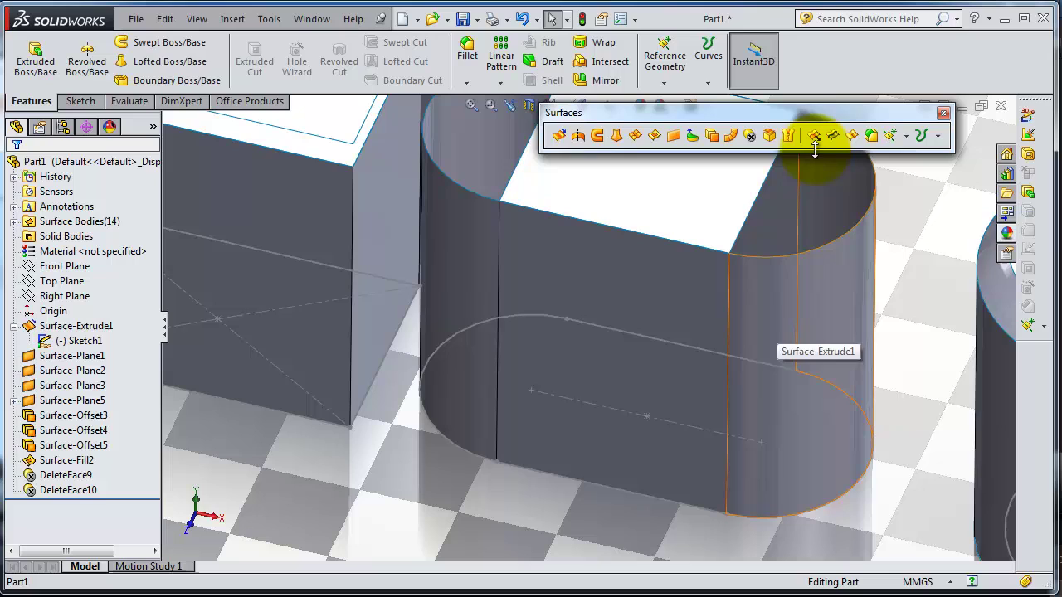
pyautogui.click(752, 137)
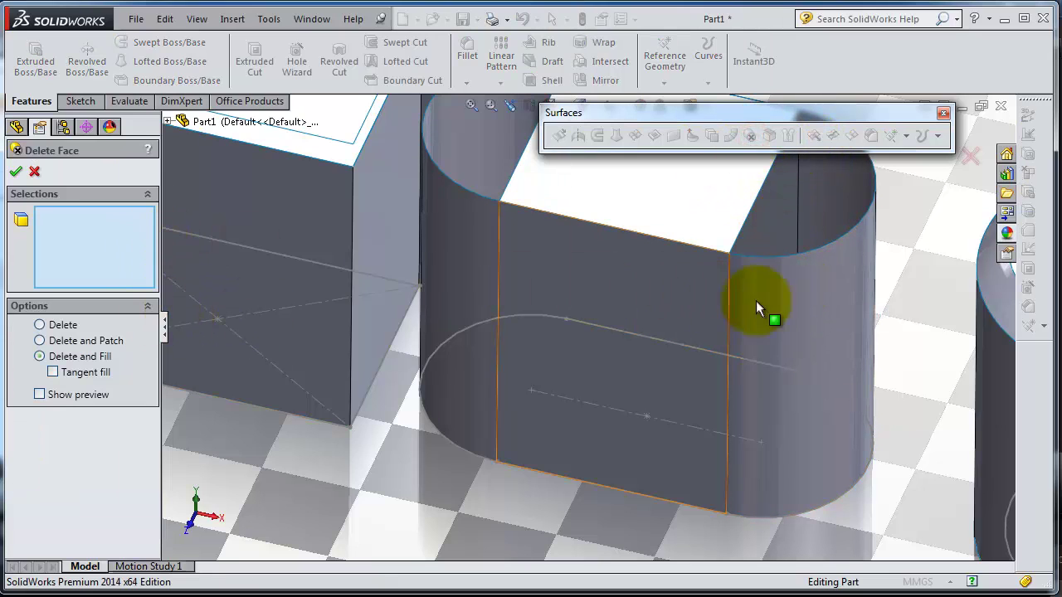
pyautogui.click(776, 301)
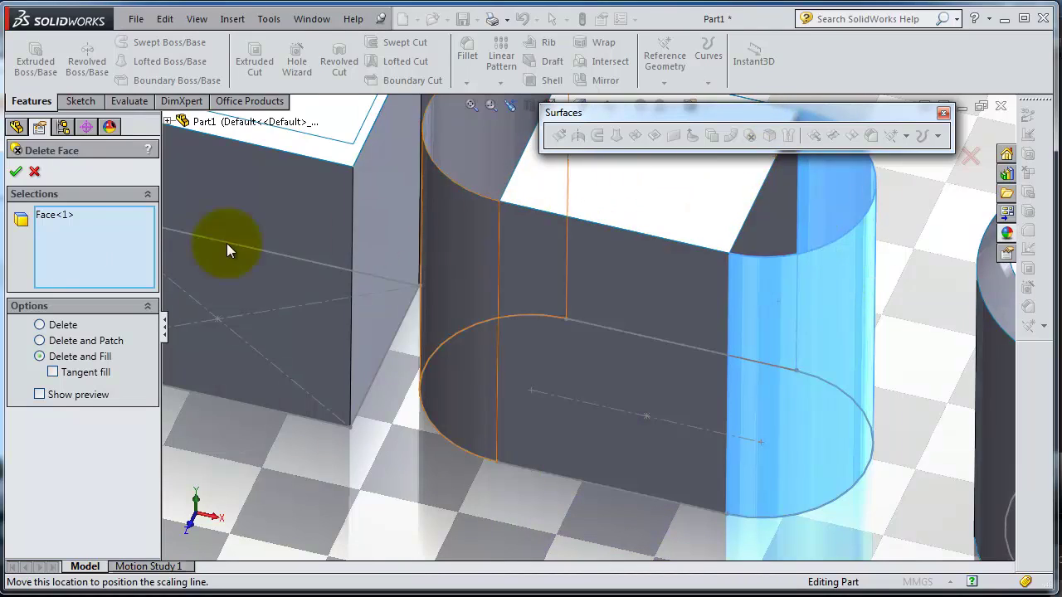
pyautogui.click(15, 172)
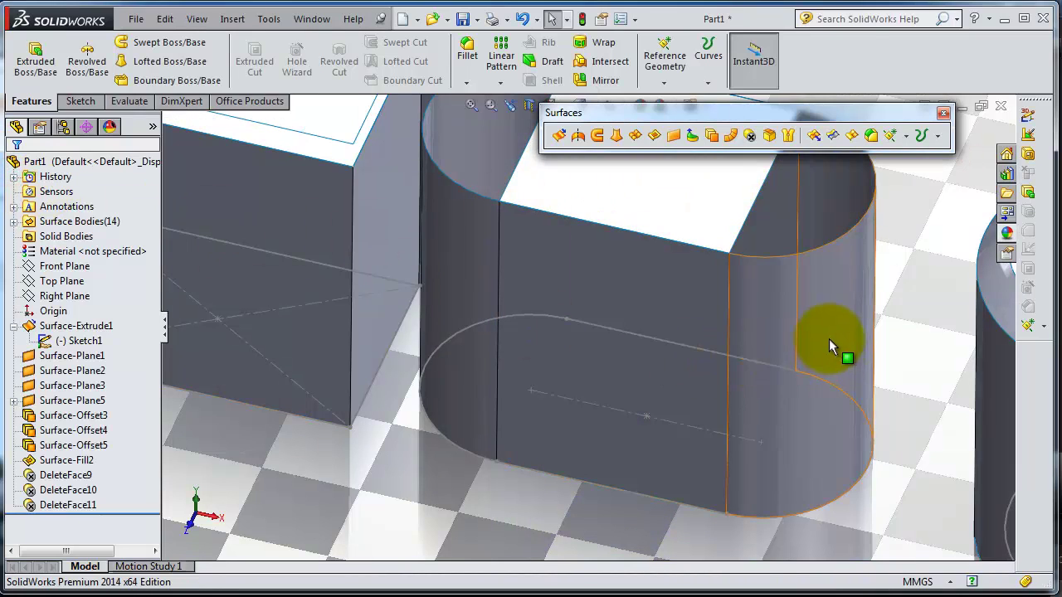
pyautogui.moveTo(829, 339); pyautogui.dragTo(748, 215, button='middle')
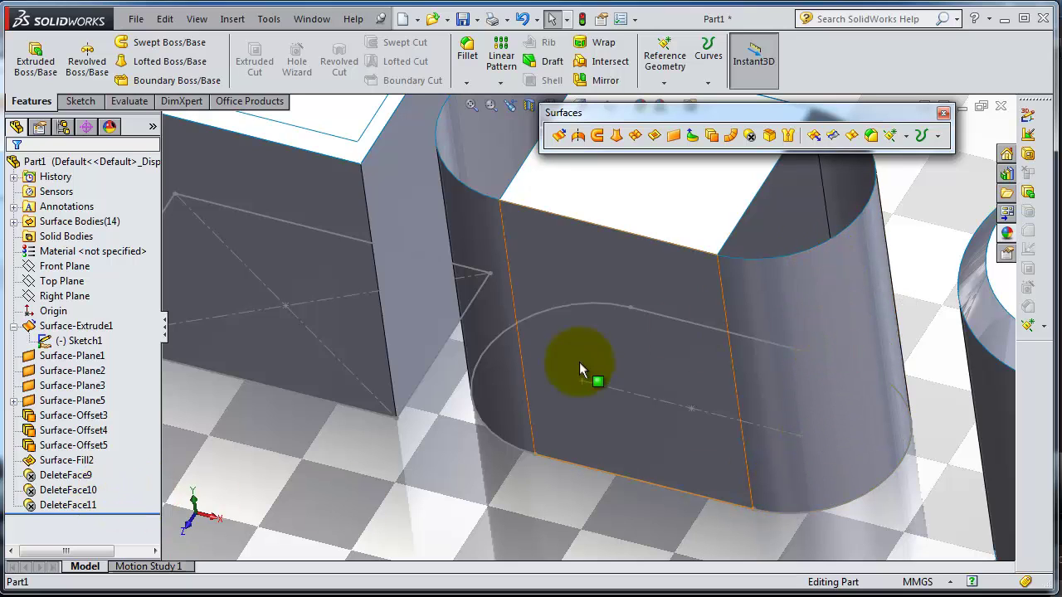
pyautogui.scroll(5, 802, 328)
pyautogui.scroll(-4, 801, 324)
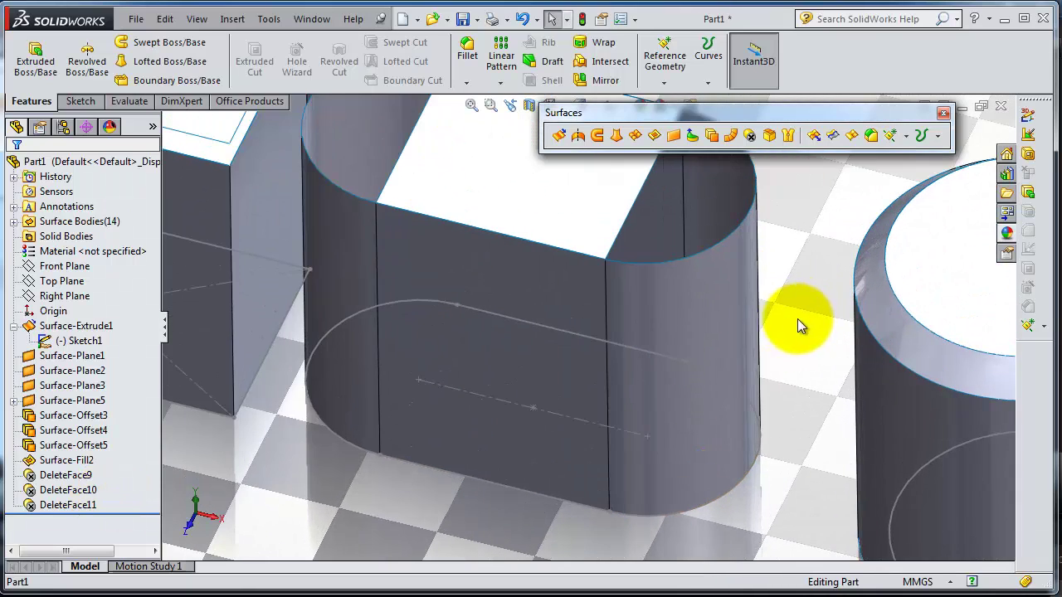
pyautogui.scroll(2, 772, 312)
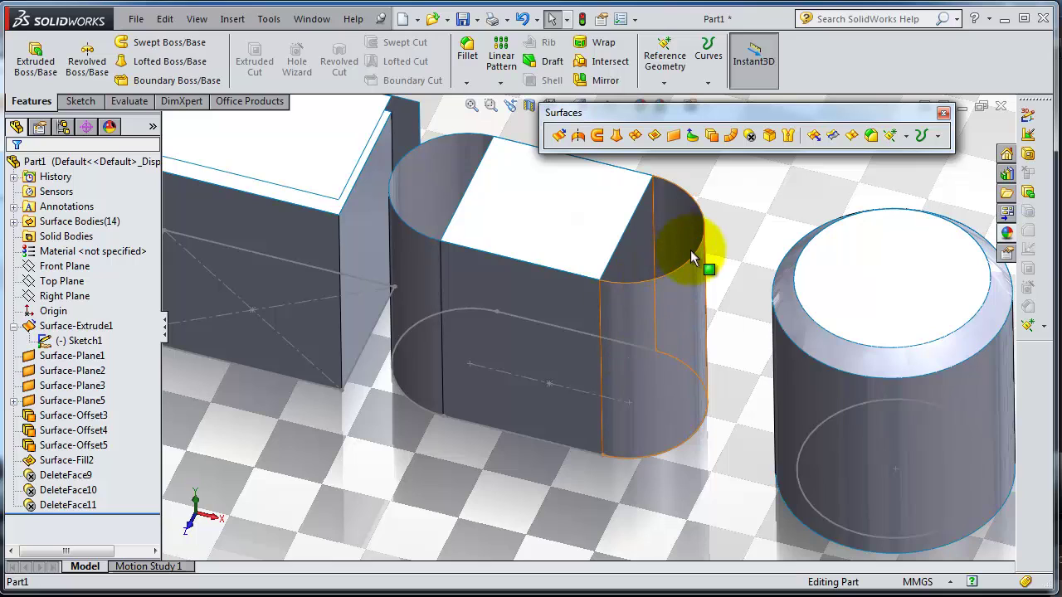
# Delete and fill the capsule's front face with its tangent faces, then orbit to inspect
pyautogui.click(749, 136)
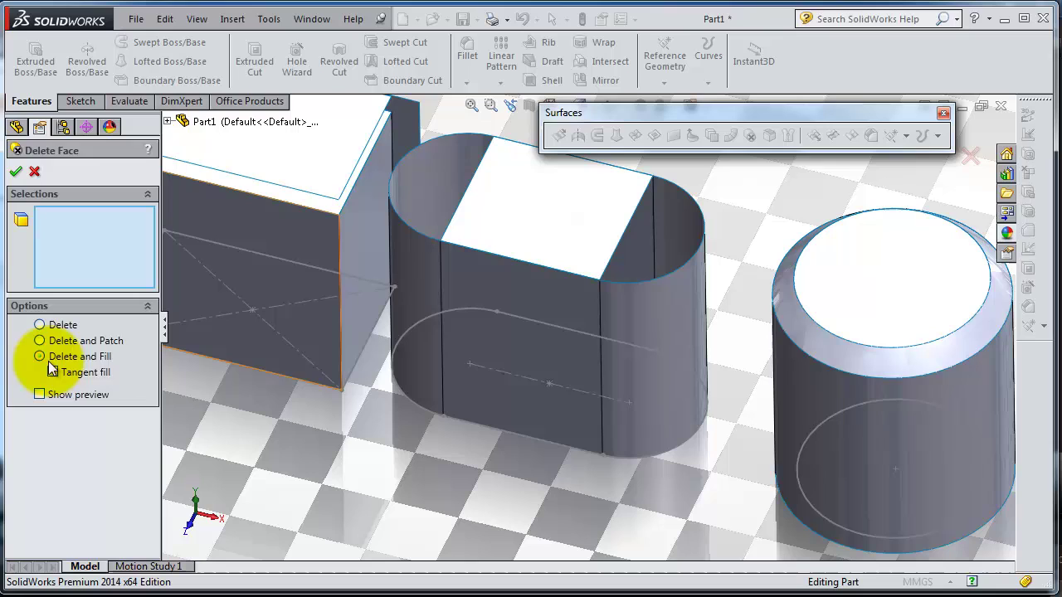
pyautogui.click(526, 335)
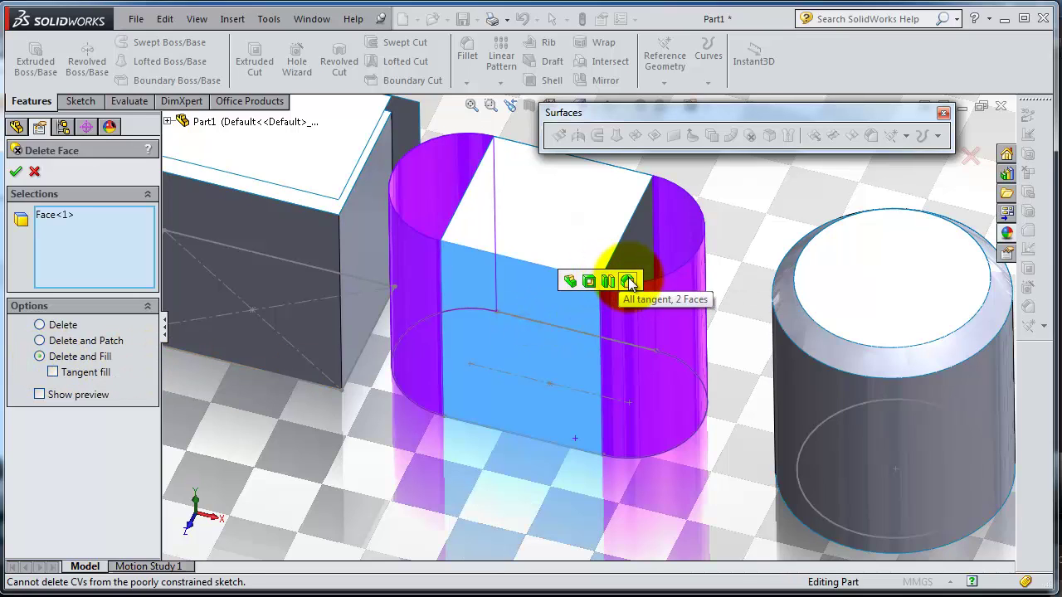
pyautogui.click(629, 283)
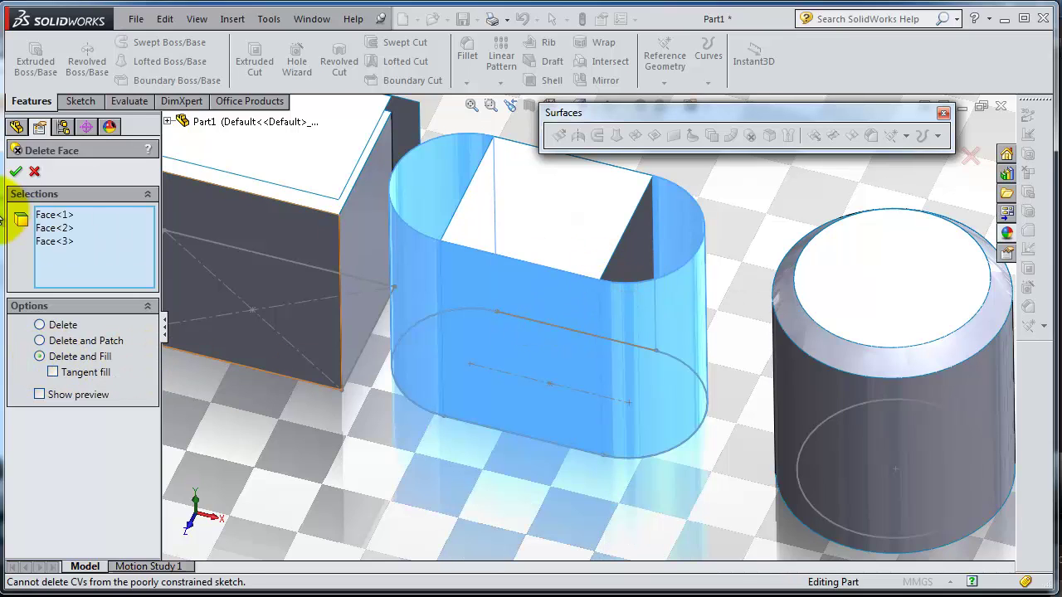
pyautogui.click(15, 171)
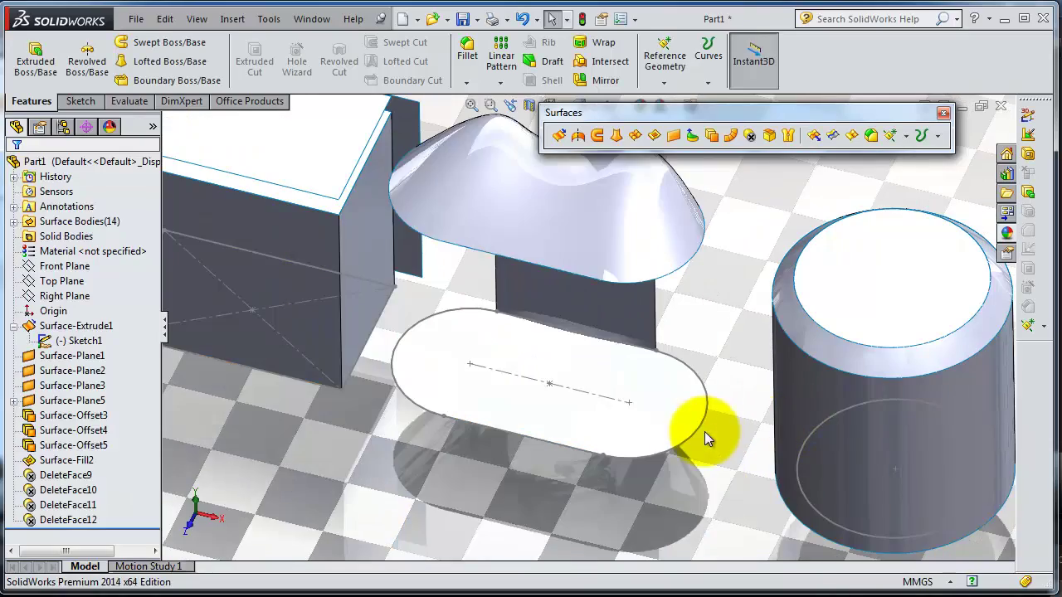
pyautogui.moveTo(602, 375); pyautogui.dragTo(623, 255, button='middle')
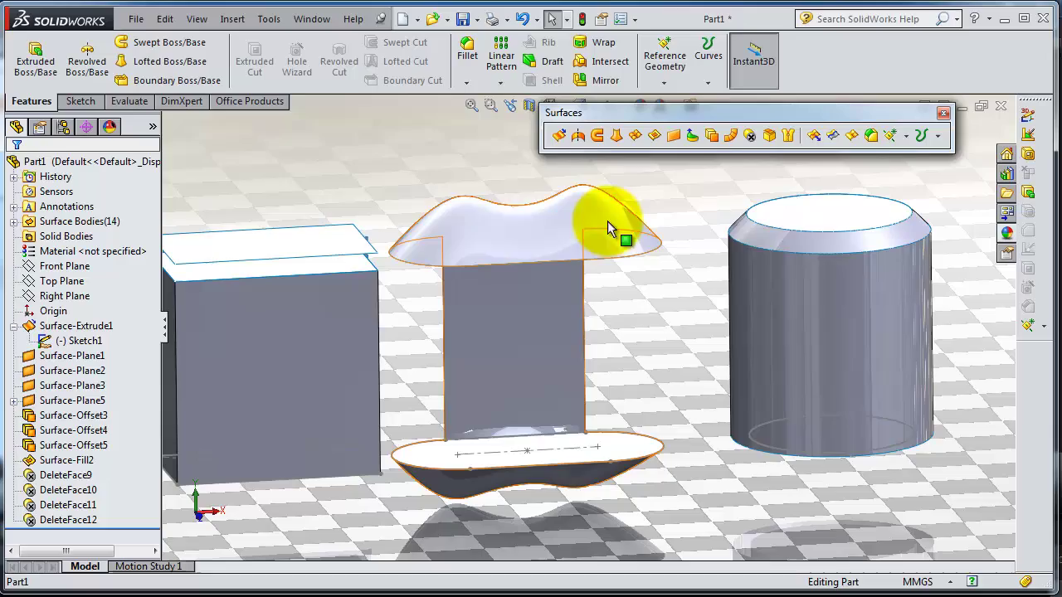
pyautogui.moveTo(569, 289); pyautogui.dragTo(427, 308, button='middle')
pyautogui.scroll(-2, 427, 308)
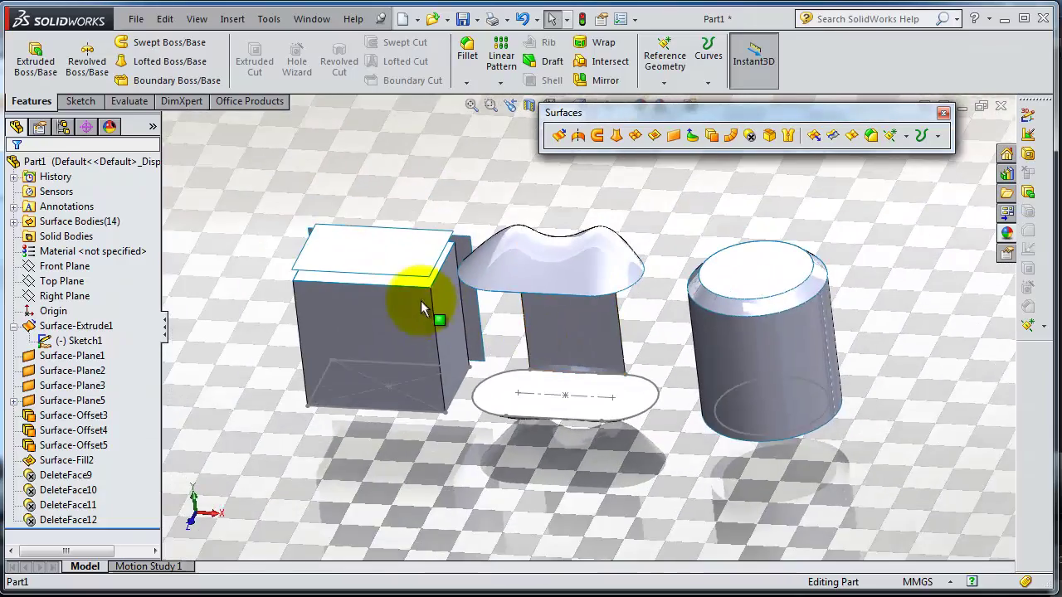
pyautogui.scroll(4, 431, 294)
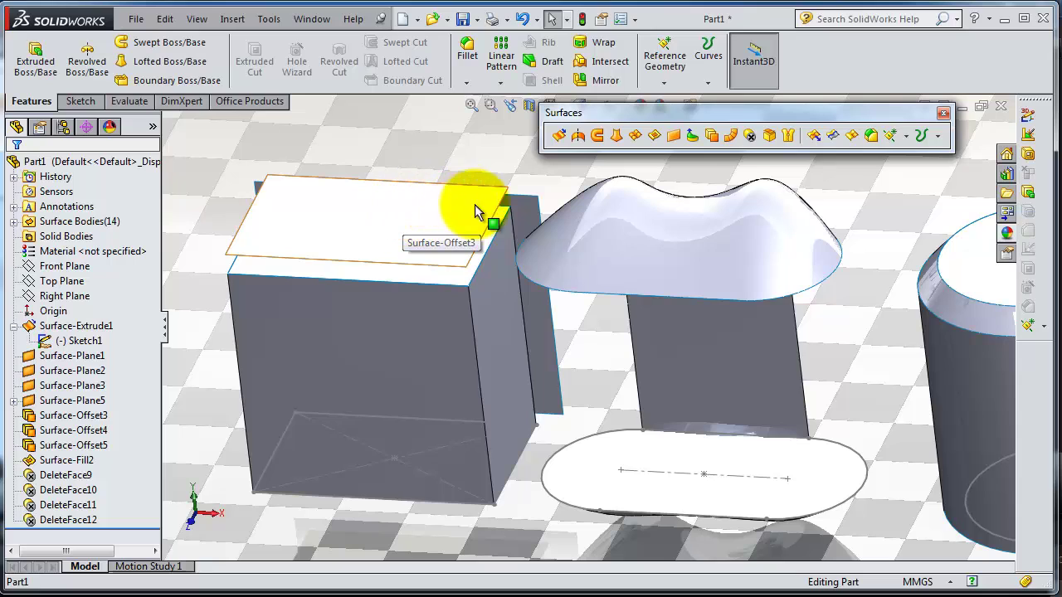
pyautogui.click(751, 135)
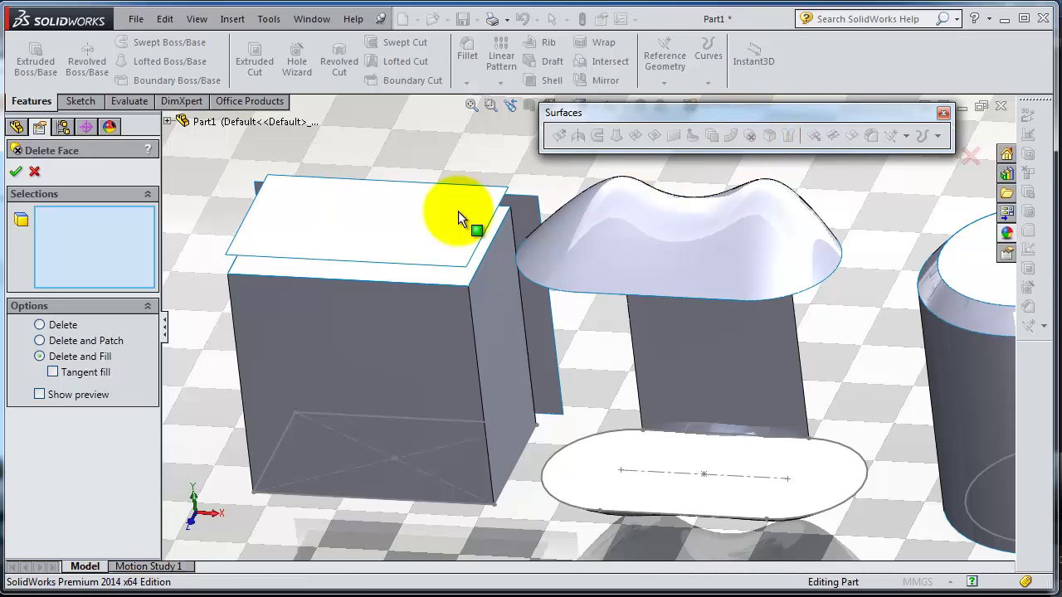
pyautogui.click(416, 232)
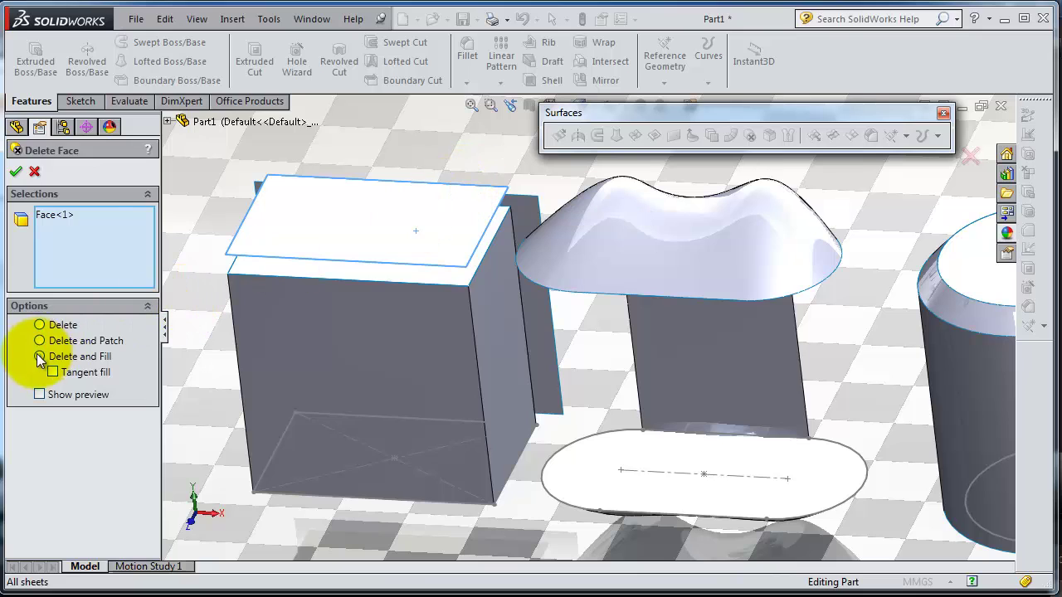
pyautogui.click(40, 325)
pyautogui.click(14, 171)
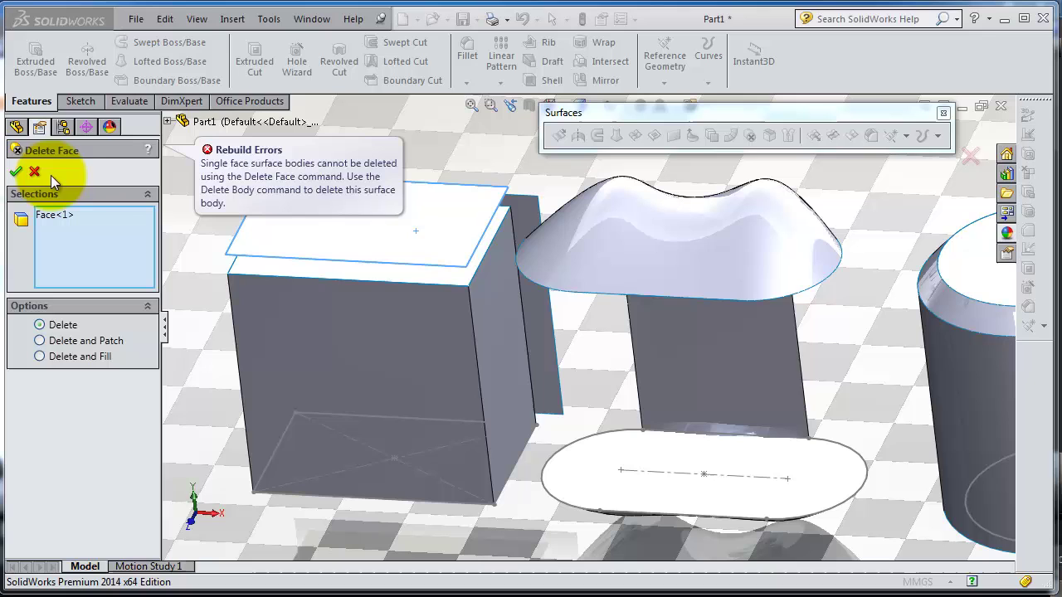
pyautogui.click(34, 172)
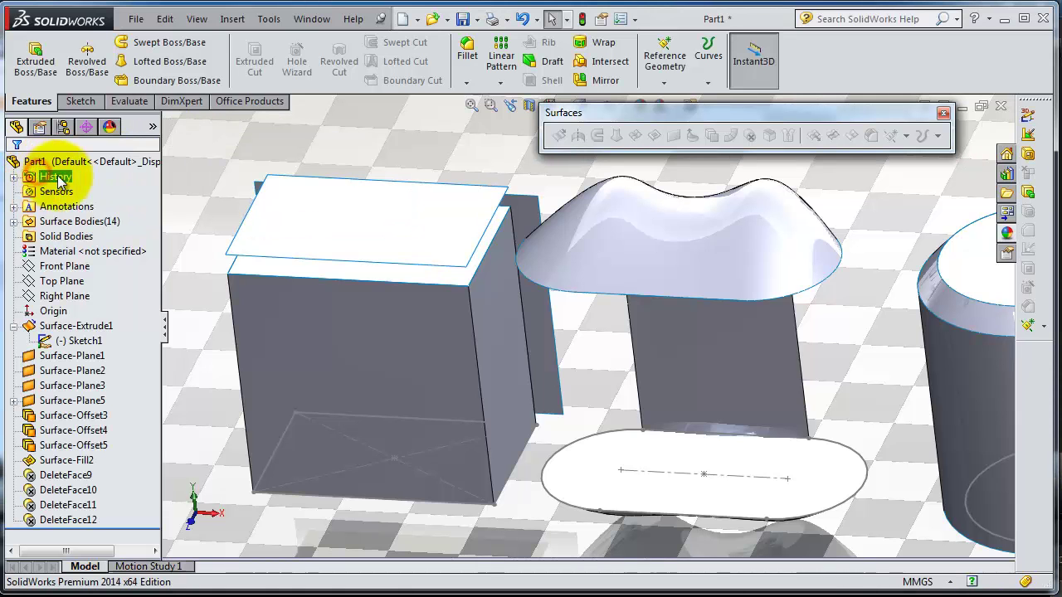
# Delete the flat offset surface body floating above the box with Delete Body
pyautogui.moveTo(385, 159); pyautogui.dragTo(391, 188, button='middle')
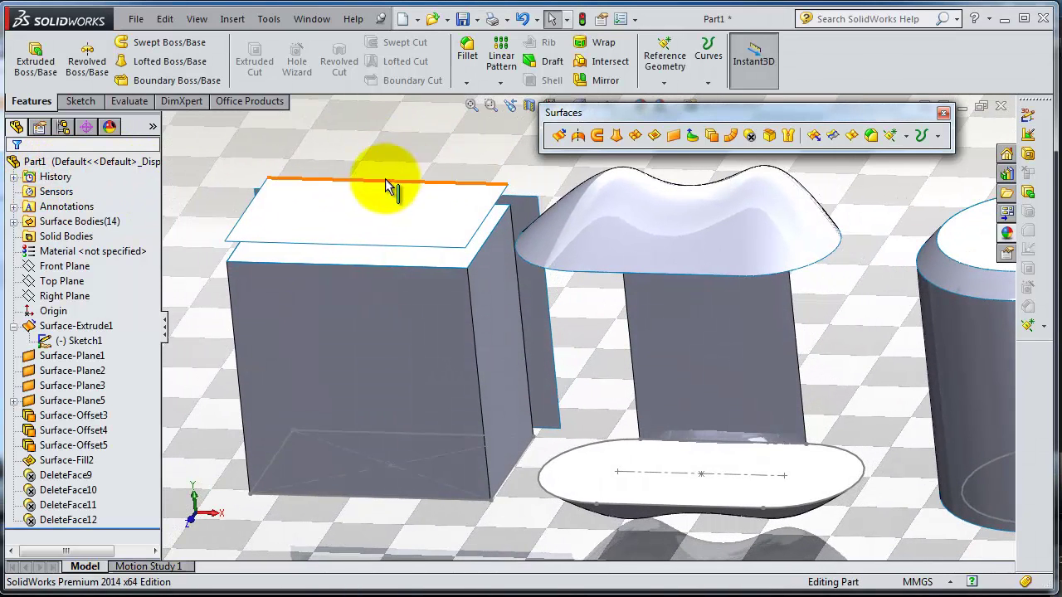
pyautogui.click(234, 25)
pyautogui.moveTo(272, 83)
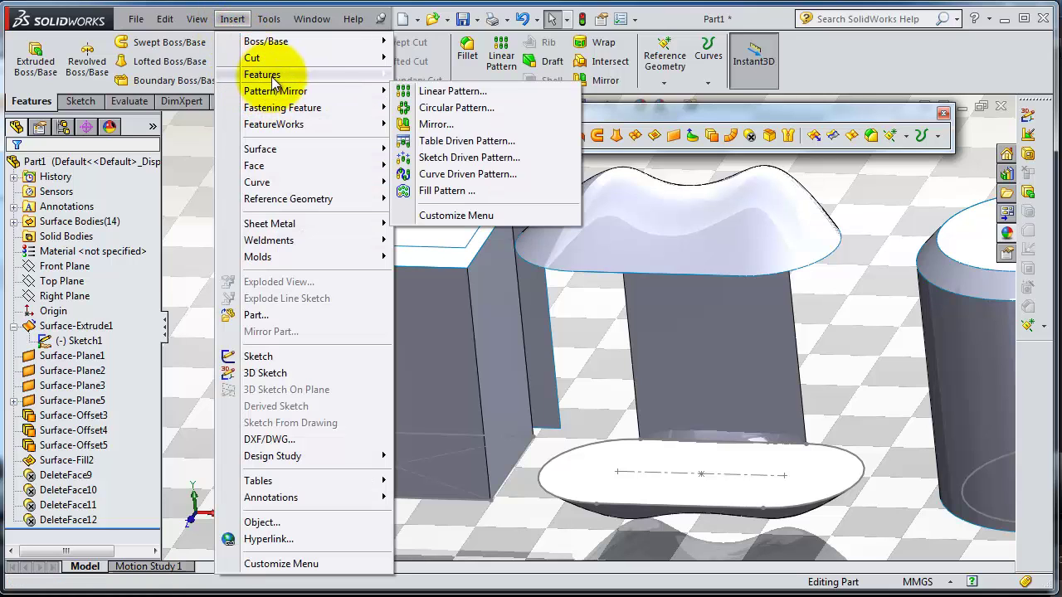
pyautogui.click(457, 409)
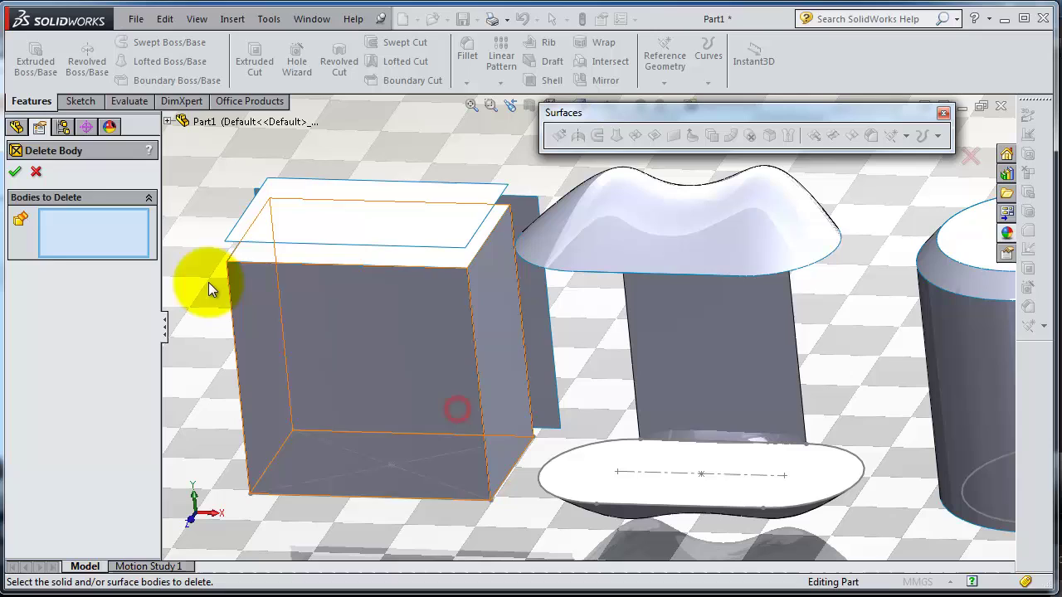
pyautogui.click(398, 201)
pyautogui.click(15, 174)
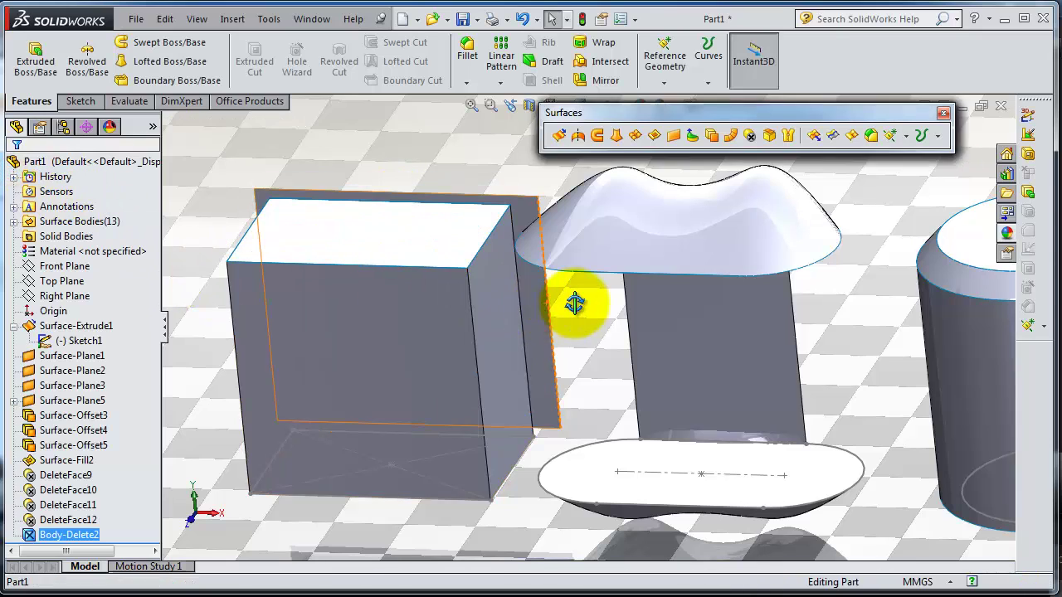
pyautogui.moveTo(578, 302); pyautogui.dragTo(607, 332, button='middle')
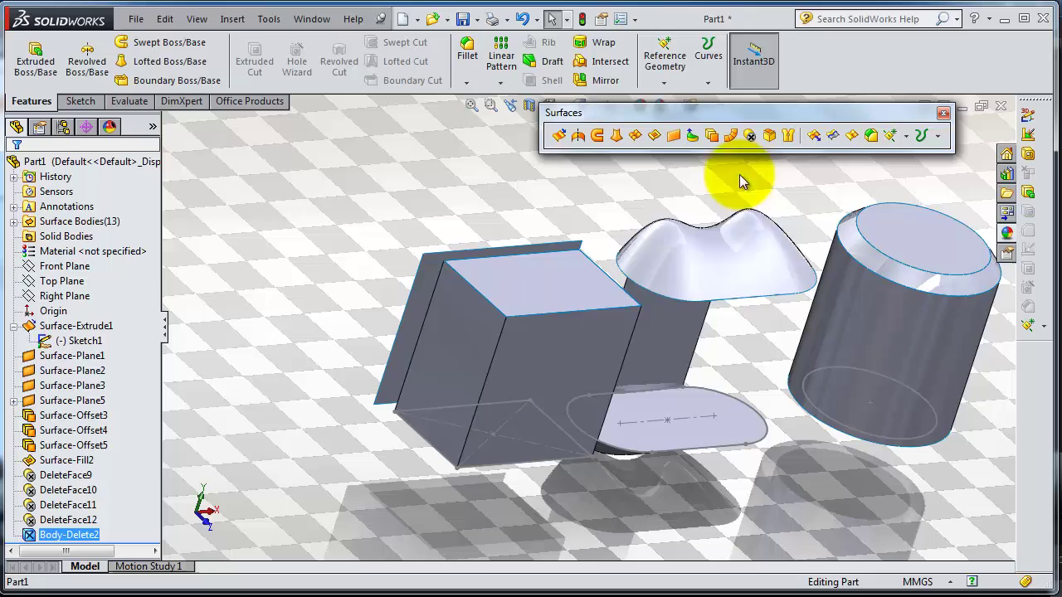
pyautogui.moveTo(719, 302); pyautogui.dragTo(704, 161, button='middle')
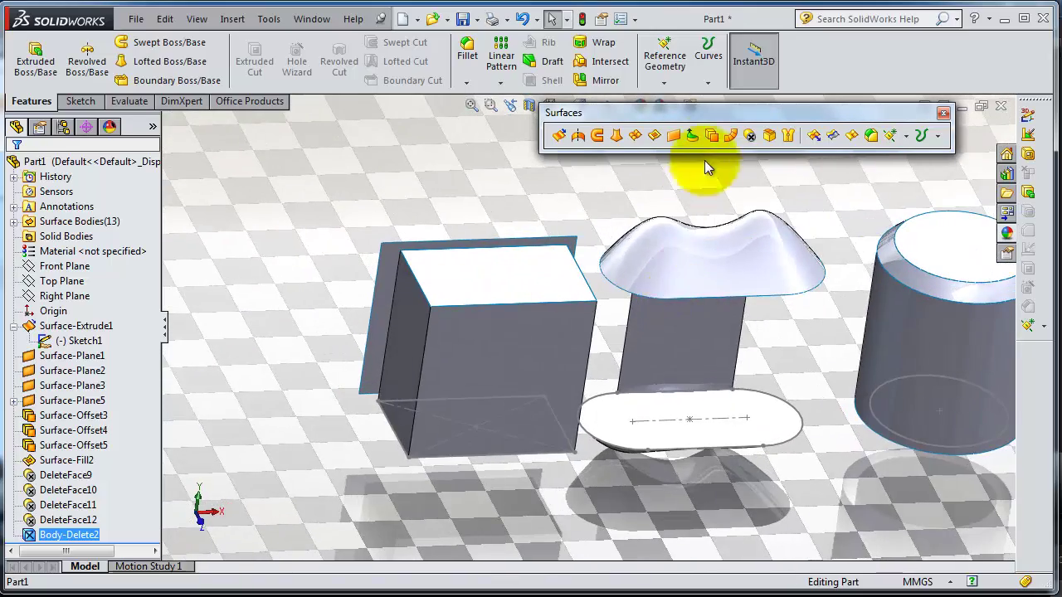
pyautogui.moveTo(670, 337); pyautogui.dragTo(794, 384, button='middle')
pyautogui.scroll(-6, 794, 383)
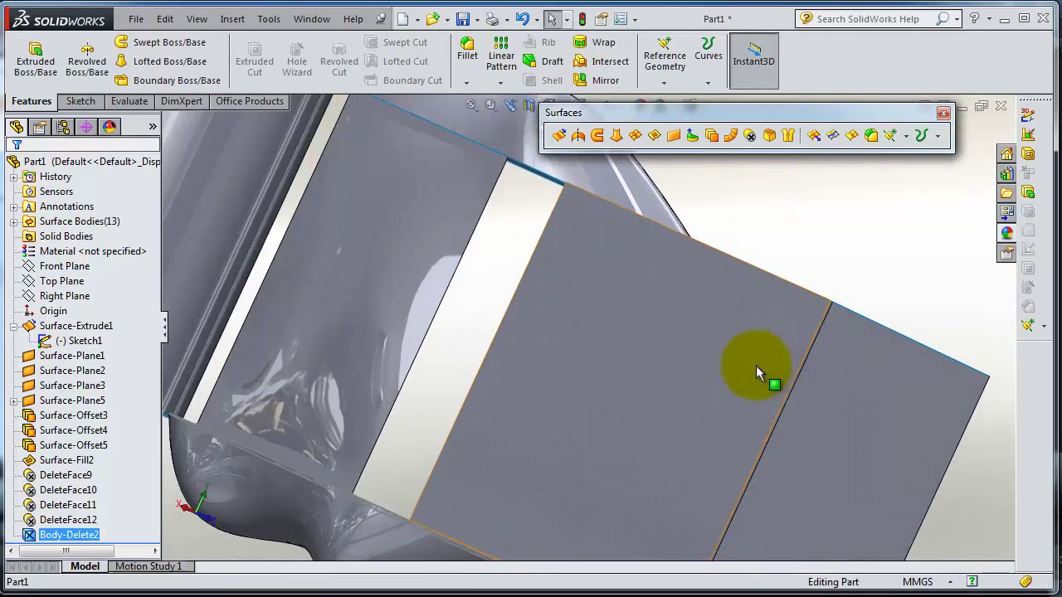
pyautogui.scroll(5, 745, 329)
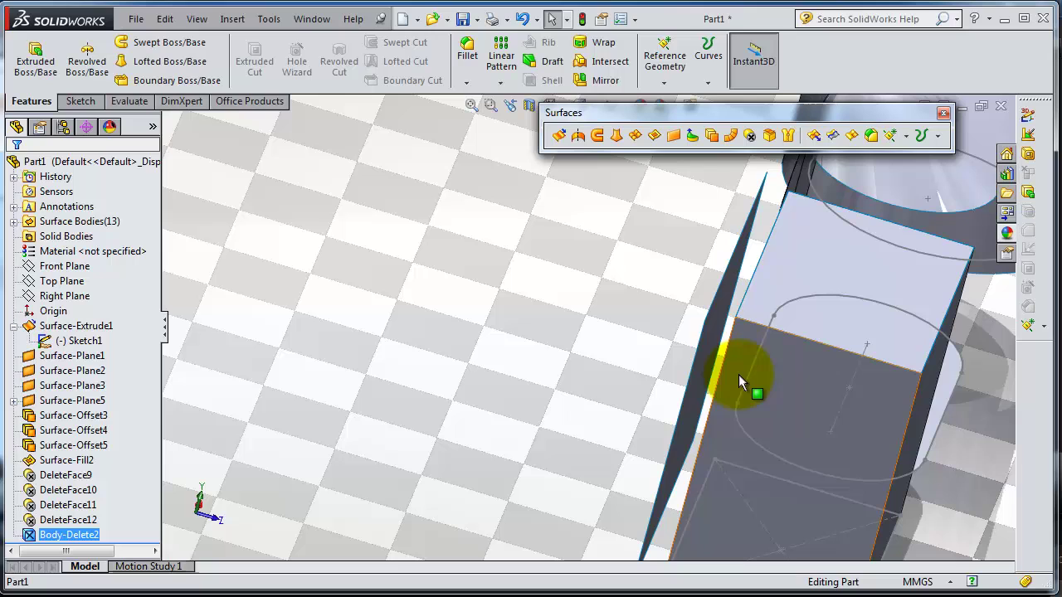
# Select the box's side surface and start Delete Body from Insert > Features
pyautogui.click(718, 329)
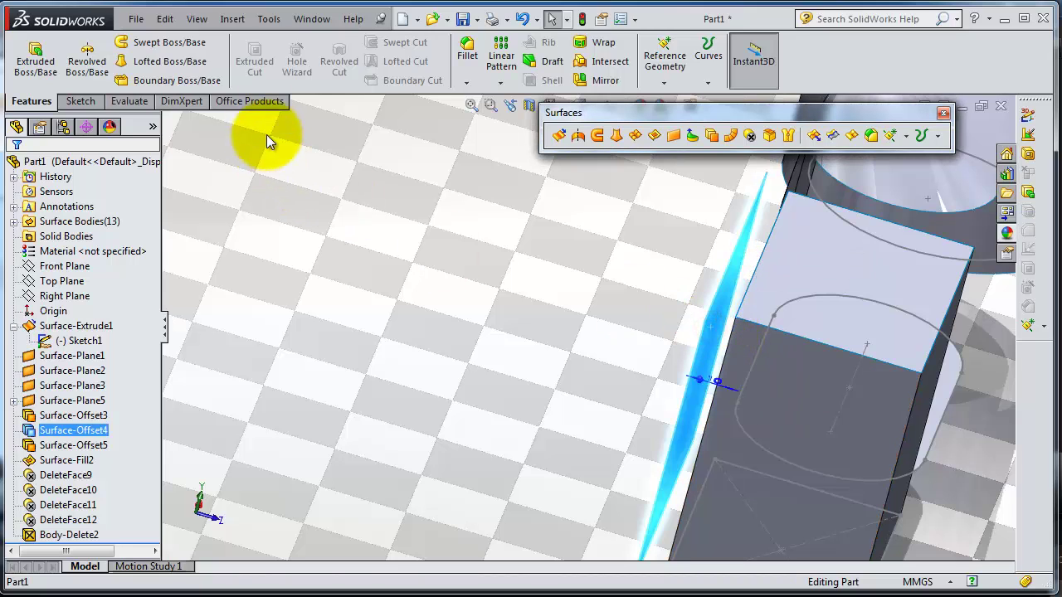
pyautogui.click(782, 379)
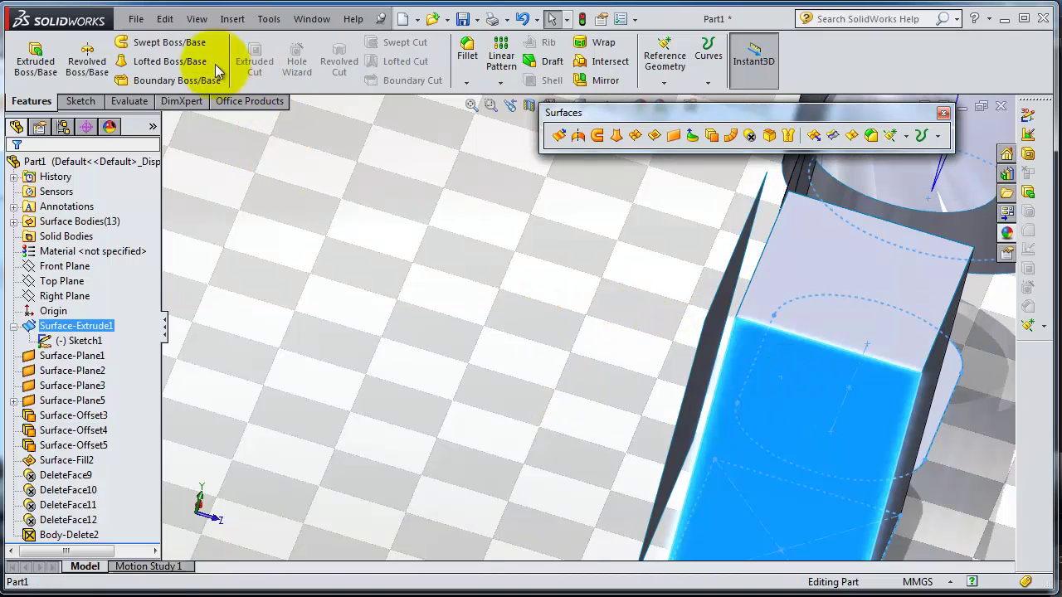
pyautogui.click(224, 24)
pyautogui.moveTo(313, 108)
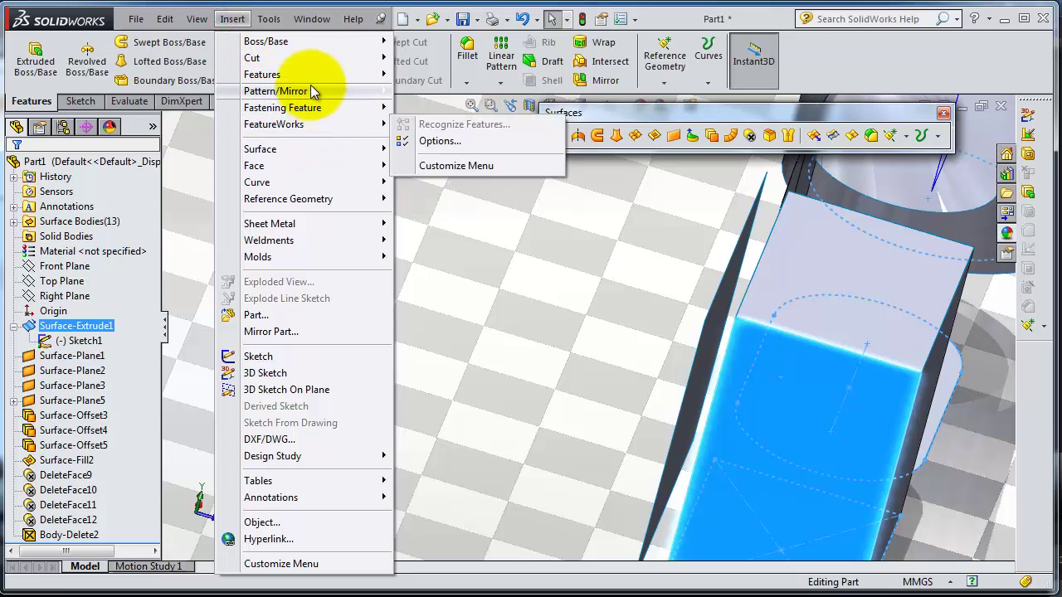
pyautogui.moveTo(318, 78)
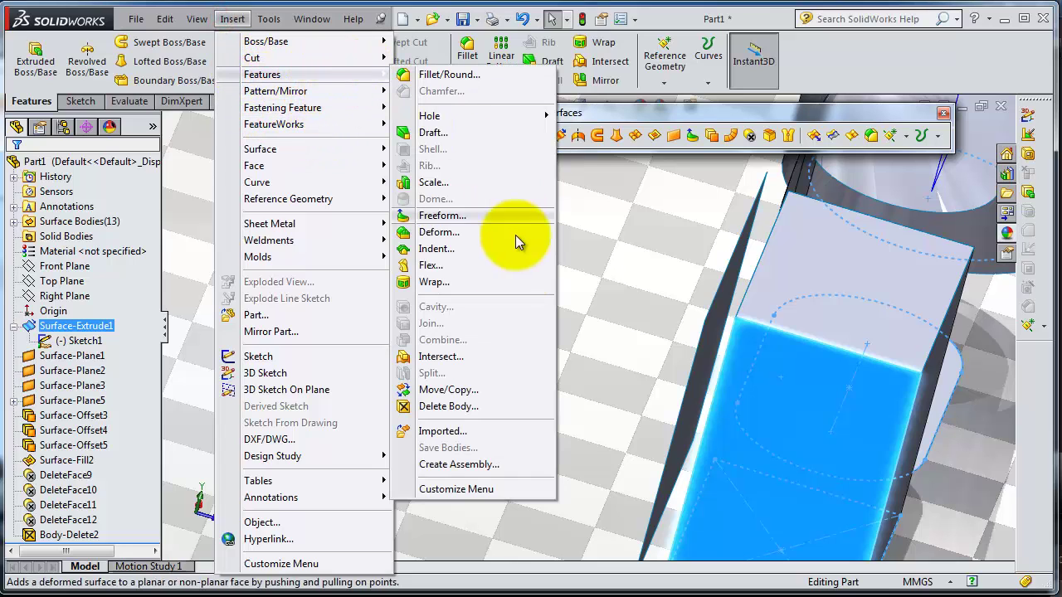
pyautogui.click(471, 407)
# Narrow the Delete Body list to only the box's top surface, Surface-Plane1
pyautogui.click(784, 402)
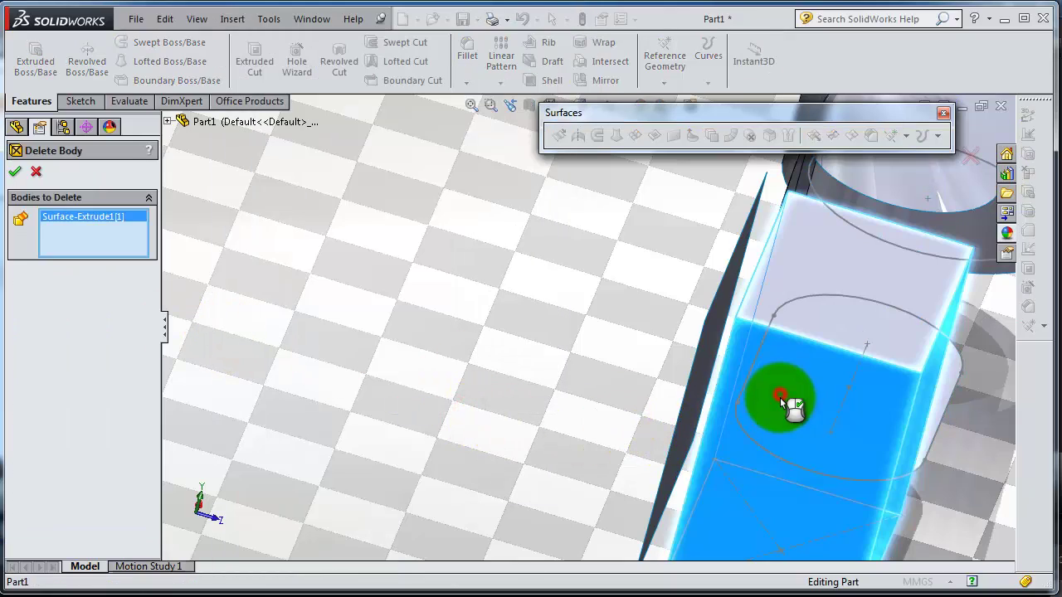
pyautogui.moveTo(752, 384); pyautogui.dragTo(825, 372, button='middle')
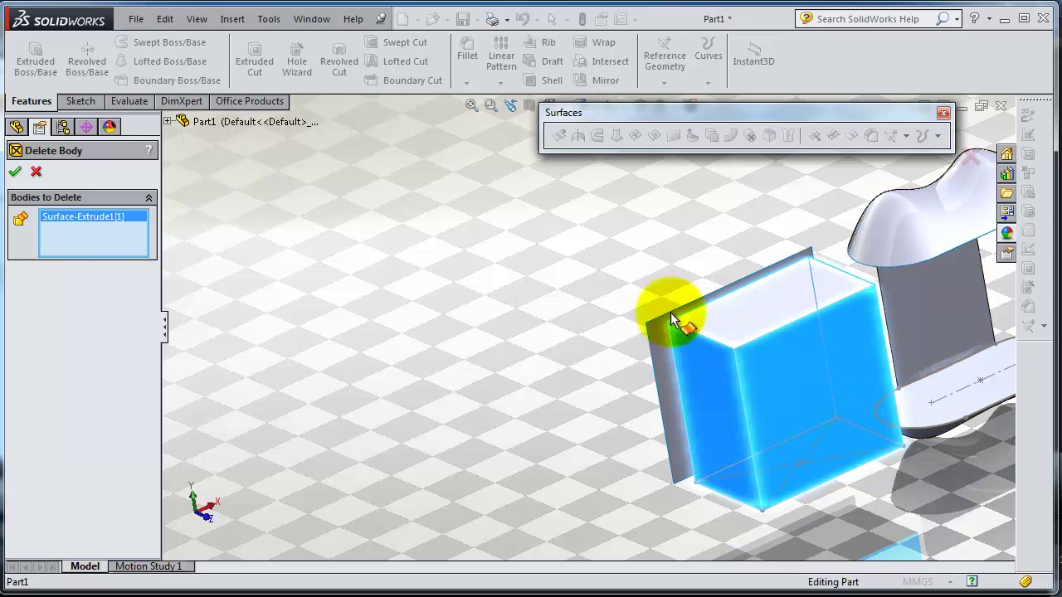
pyautogui.click(732, 312)
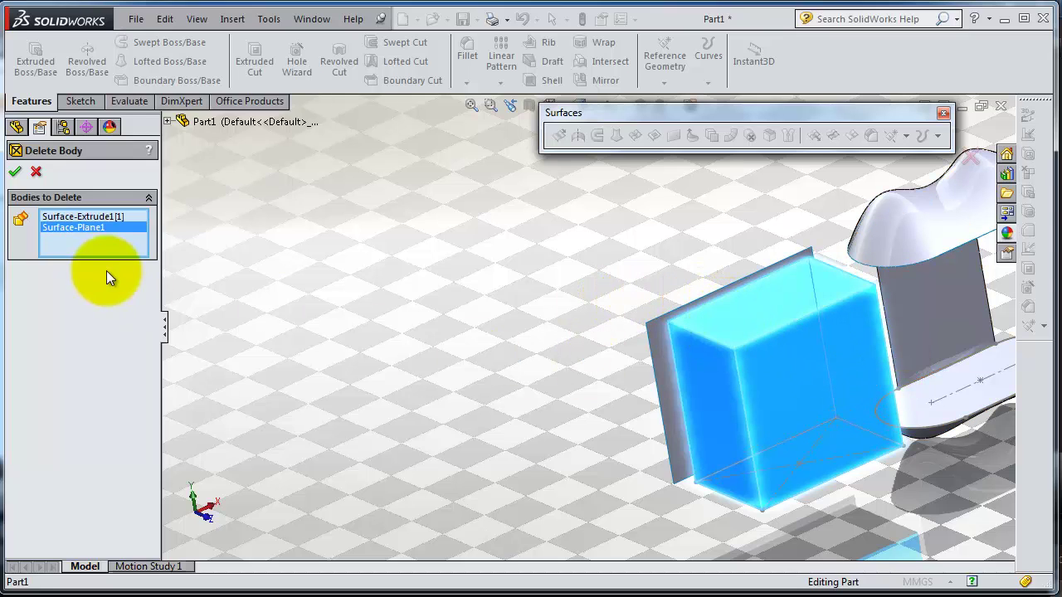
pyautogui.rightClick(90, 216)
pyautogui.click(107, 220)
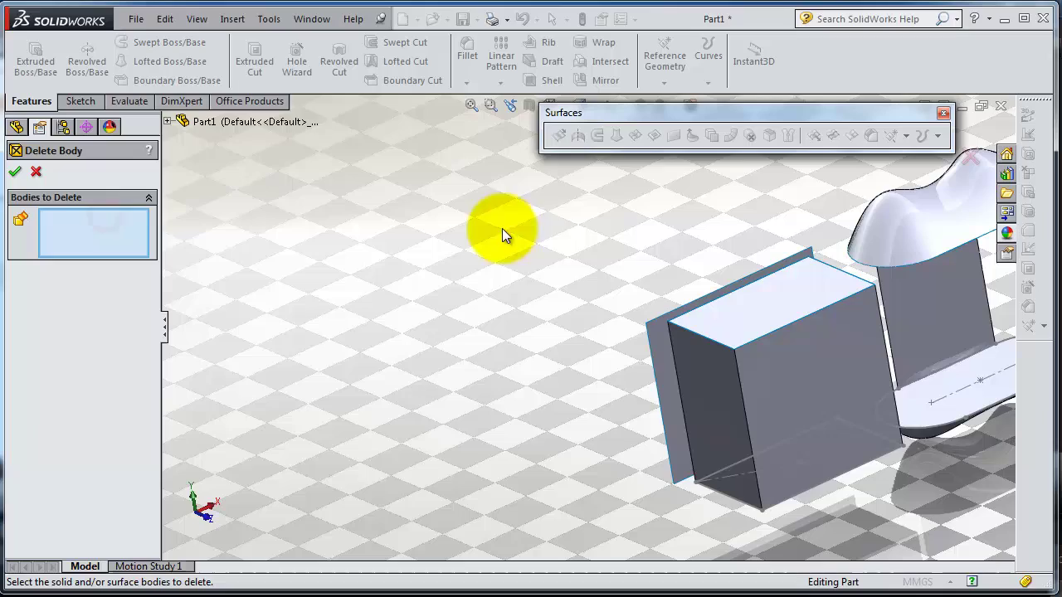
pyautogui.click(803, 296)
pyautogui.click(14, 172)
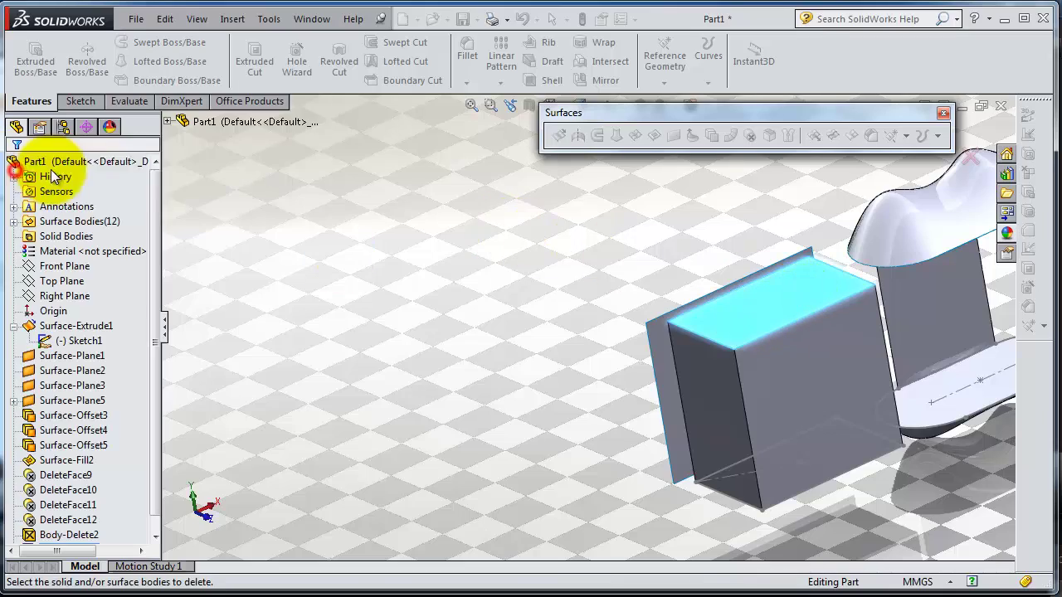
pyautogui.moveTo(605, 282); pyautogui.dragTo(731, 333, button='middle')
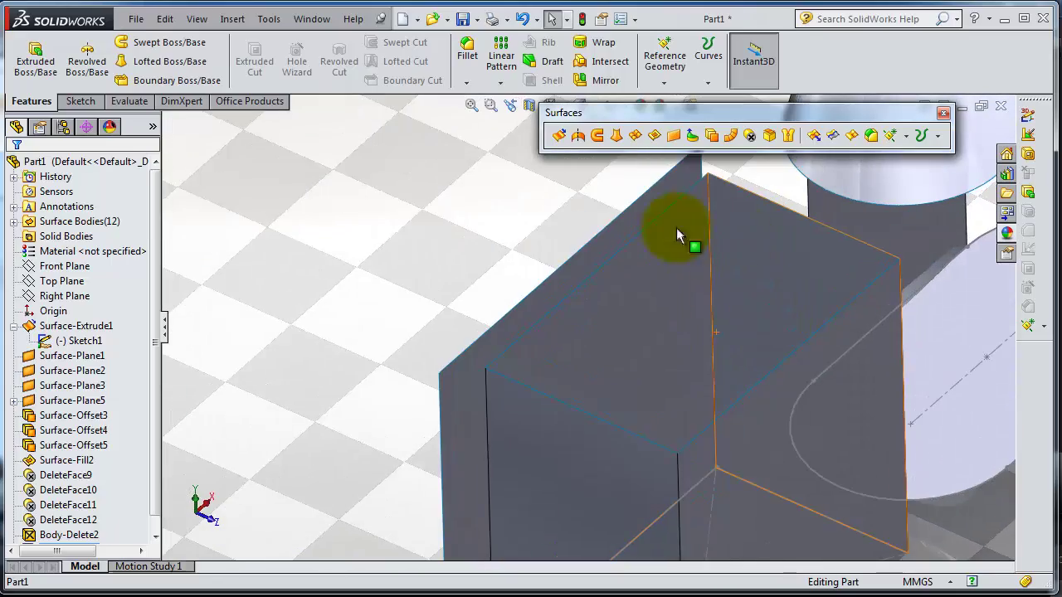